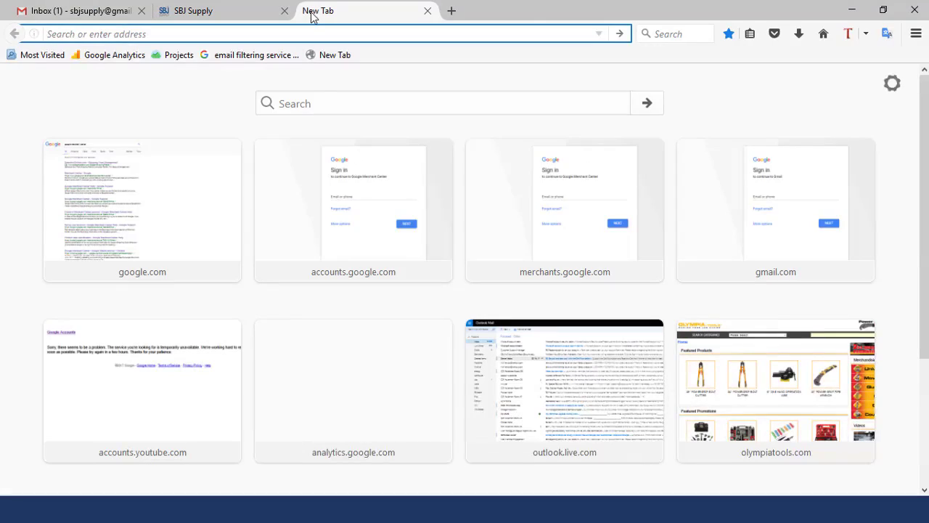
Search the web for google adwords, open the official Google AdWords home page and start the sign-up.
{"action": "type", "text": "google ads"}
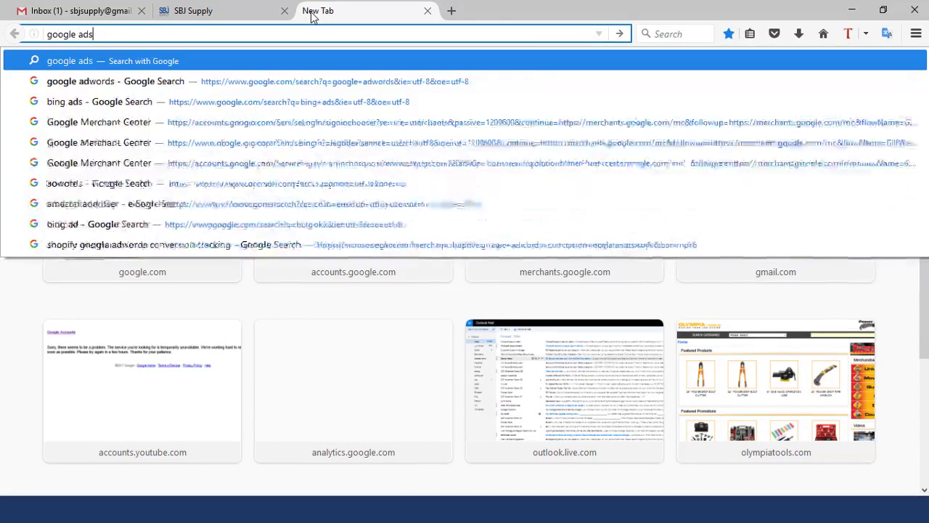
{"action": "key", "text": "BackSpace"}
{"action": "type", "text": "words"}
{"action": "key", "text": "Return"}
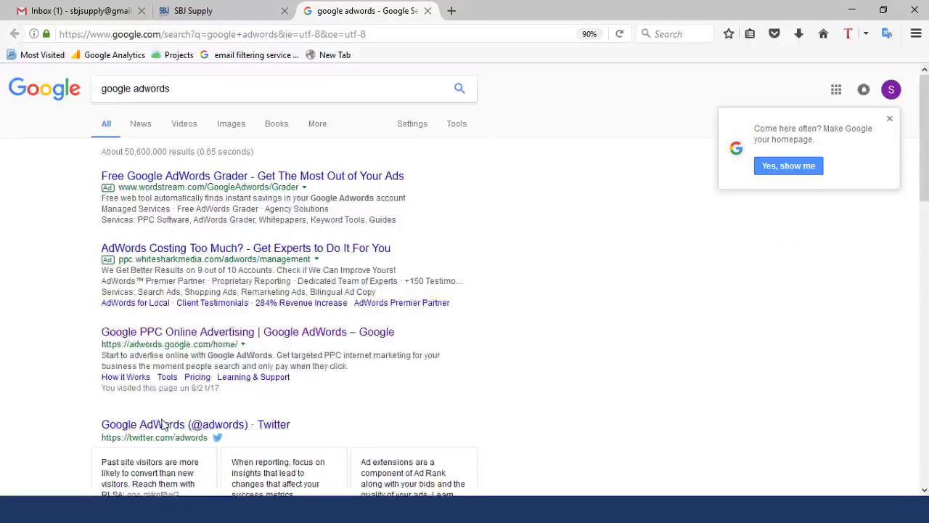
{"action": "scroll", "coordinate": [164, 425], "scroll_direction": "down", "scroll_amount": 3}
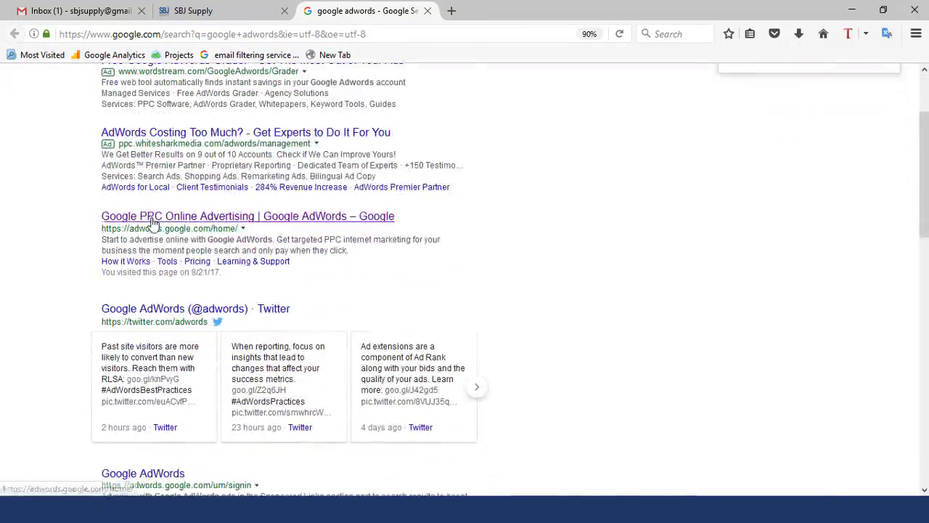
{"action": "left_click", "coordinate": [153, 217]}
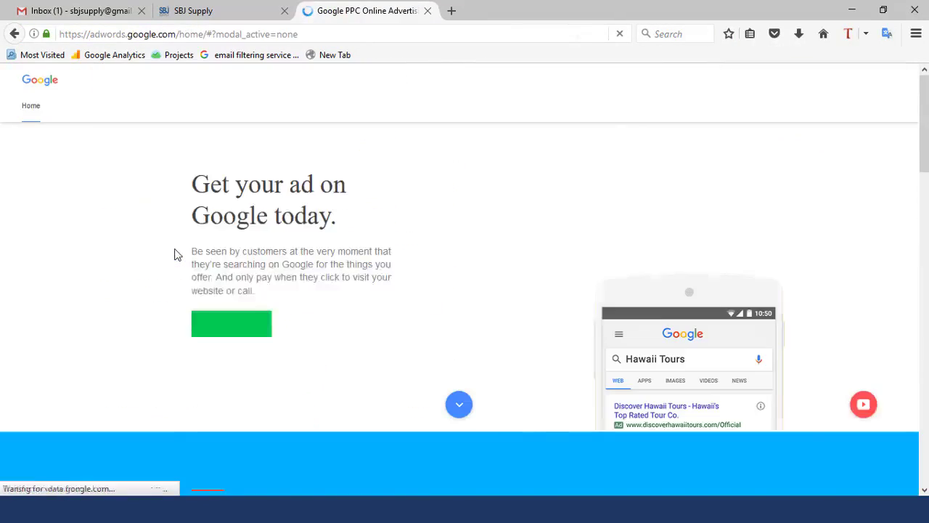
{"action": "left_click", "coordinate": [896, 87]}
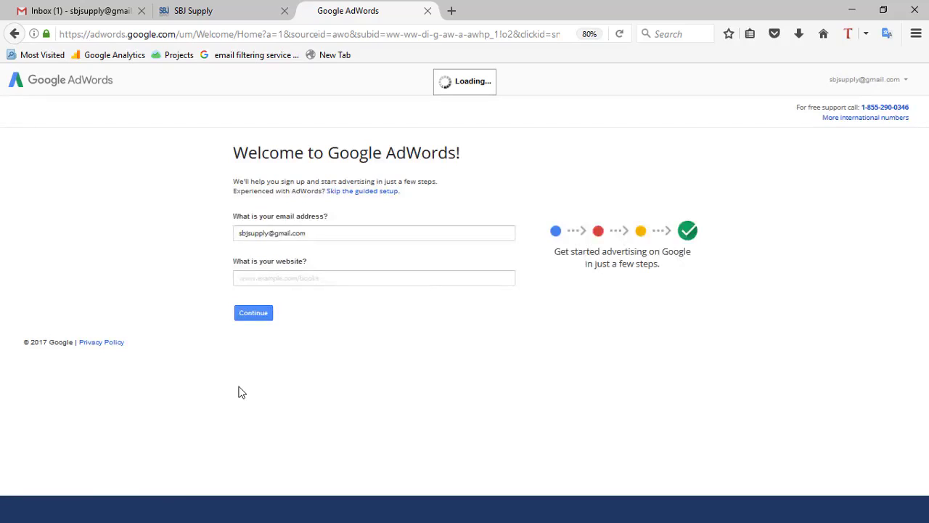
Skip the guided setup and save the new account's settings with (GMT-04:00) Eastern Time as the time zone.
{"action": "left_click", "coordinate": [331, 233]}
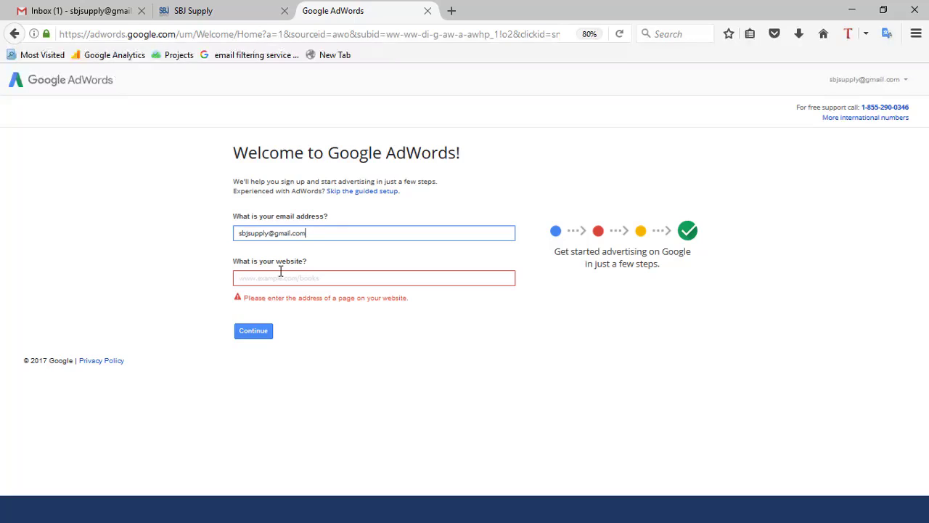
{"action": "left_click", "coordinate": [347, 192]}
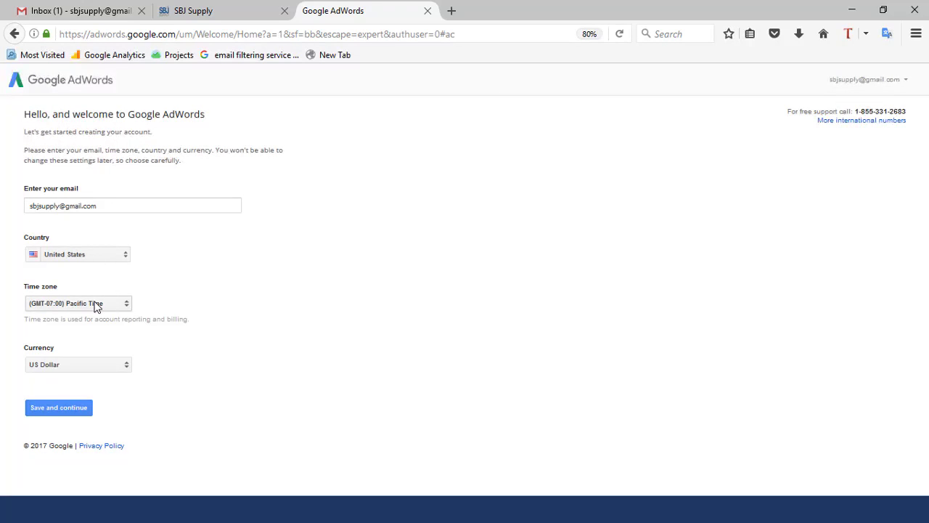
{"action": "left_click", "coordinate": [95, 304]}
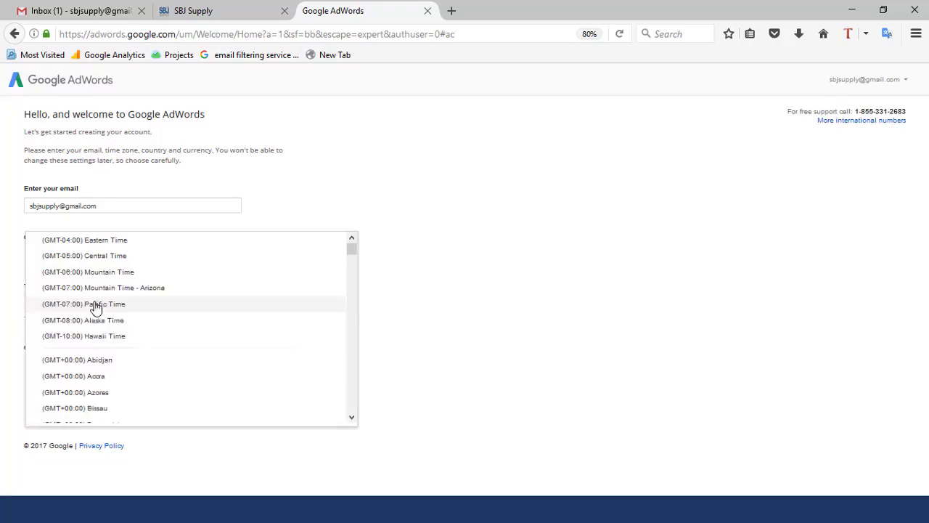
{"action": "left_click", "coordinate": [94, 241]}
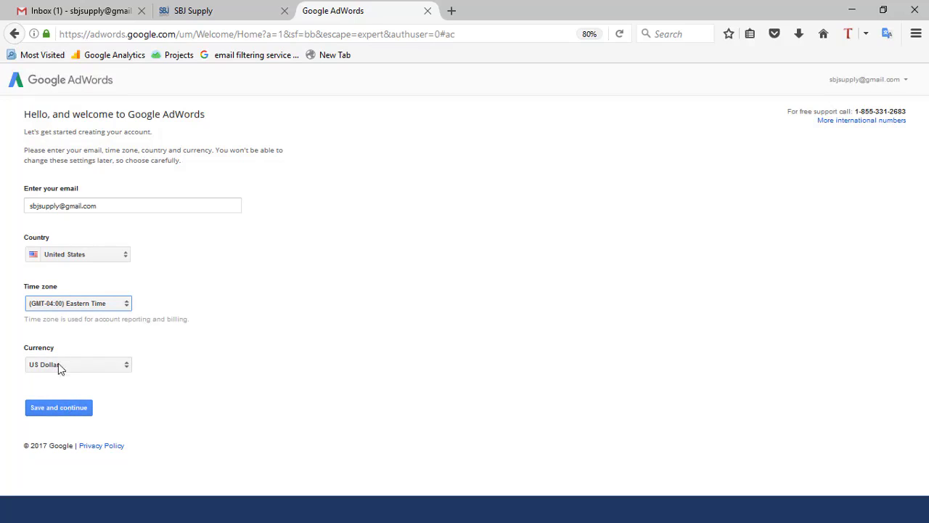
{"action": "left_click", "coordinate": [58, 406]}
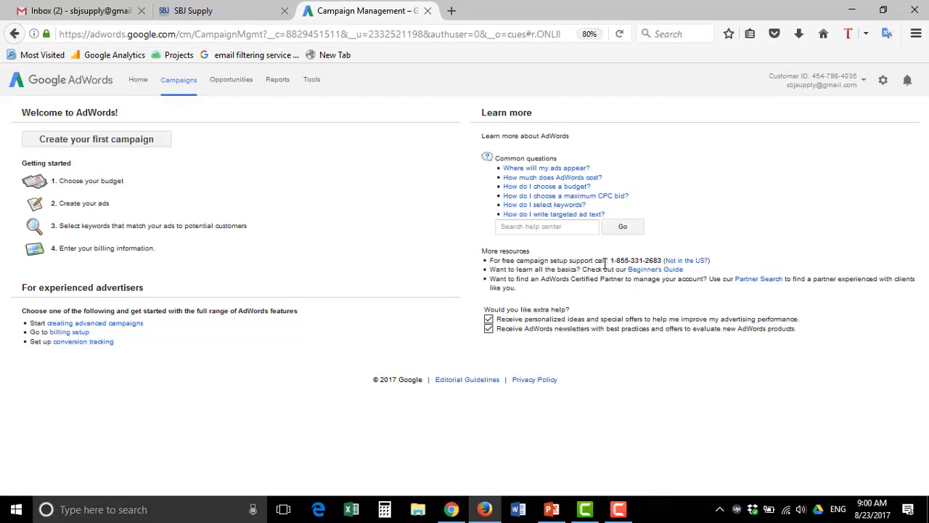
Highlight the free campaign setup support number and look at the conversion tracking setup for experienced advertisers.
{"action": "left_click_drag", "start_coordinate": [663, 260], "coordinate": [609, 262]}
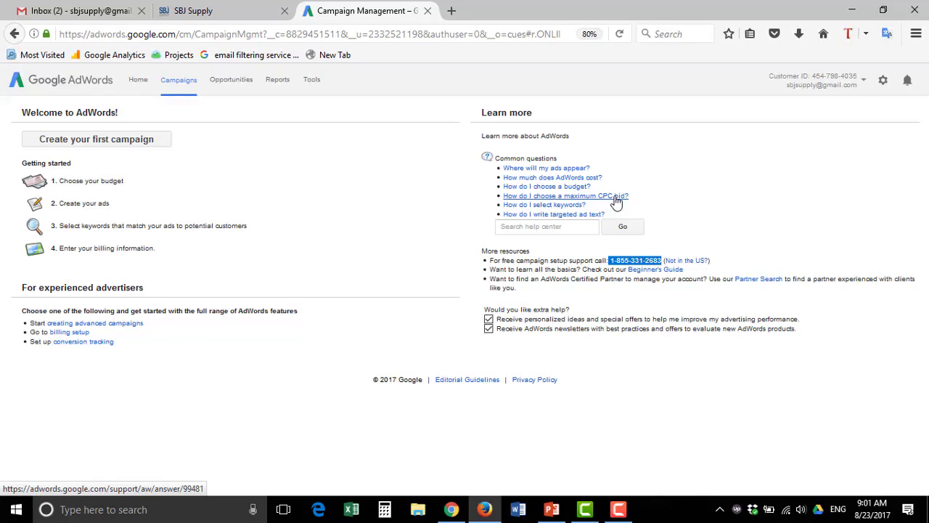
{"action": "left_click", "coordinate": [61, 343]}
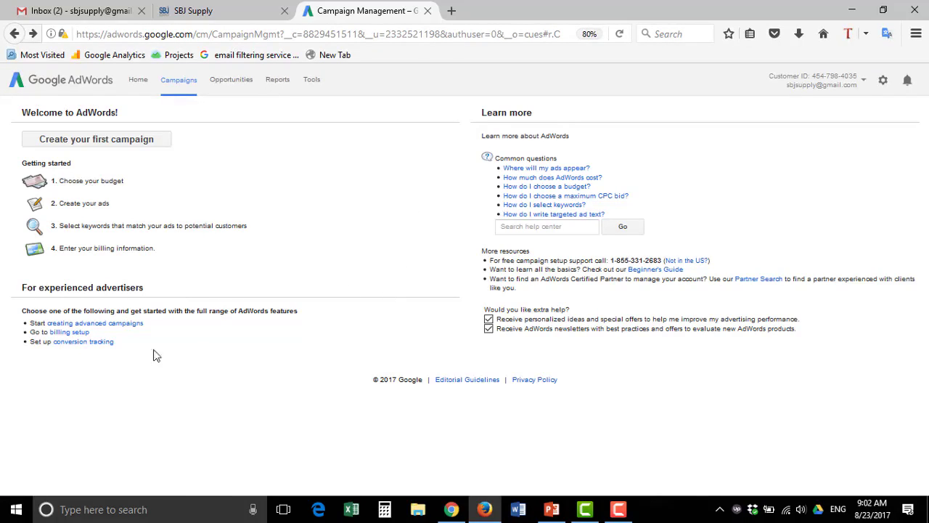
Go to the billing setup and examine the balance, payment threshold, transactions and payment method on the billing summary.
{"action": "left_click", "coordinate": [69, 335]}
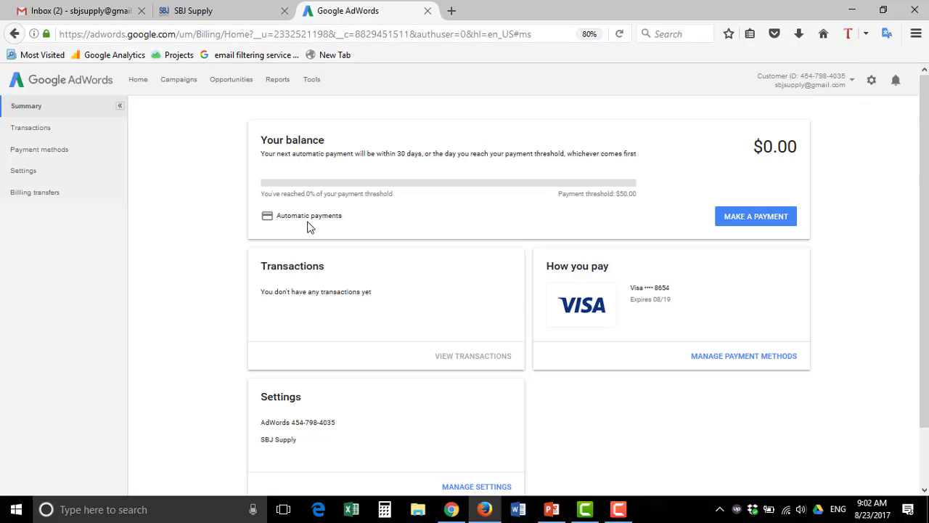
{"action": "scroll", "coordinate": [298, 223], "scroll_direction": "down", "scroll_amount": 1}
{"action": "scroll", "coordinate": [285, 221], "scroll_direction": "up", "scroll_amount": 1}
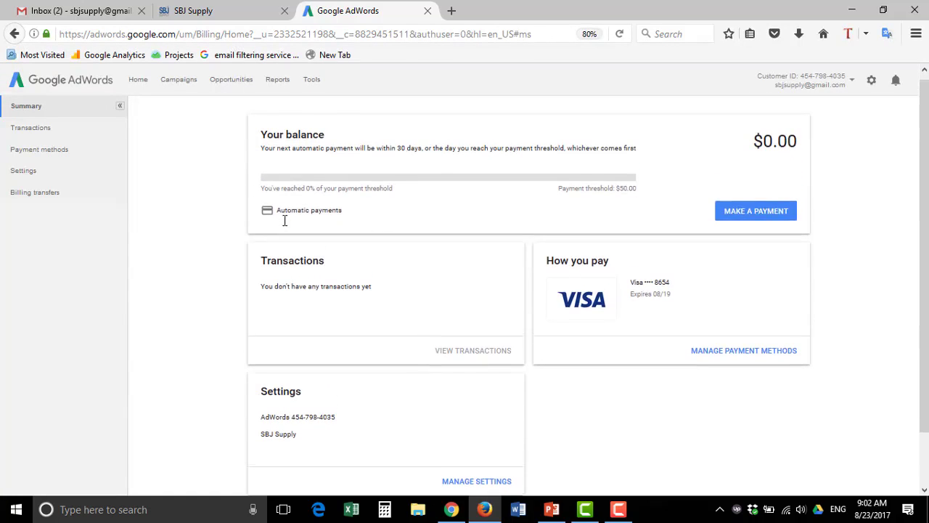
{"action": "scroll", "coordinate": [284, 221], "scroll_direction": "up", "scroll_amount": 1}
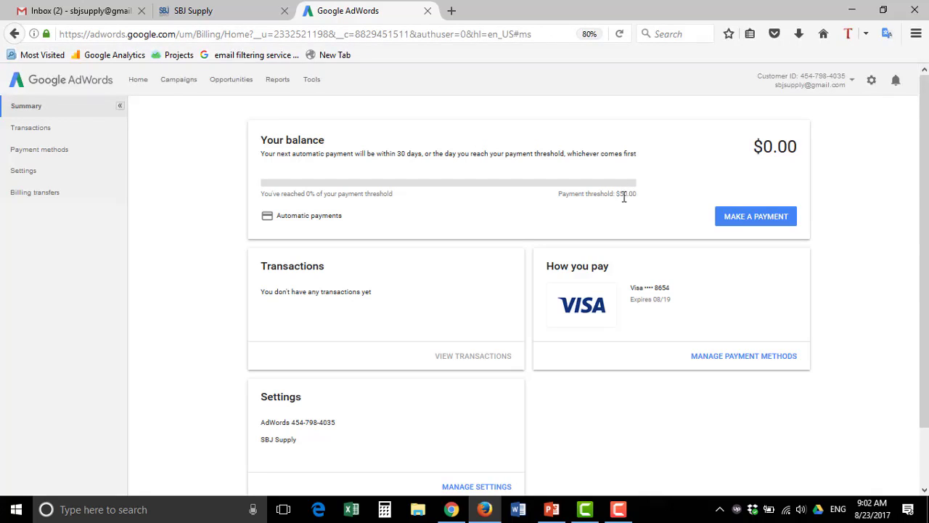
{"action": "scroll", "coordinate": [653, 273], "scroll_direction": "down", "scroll_amount": 2}
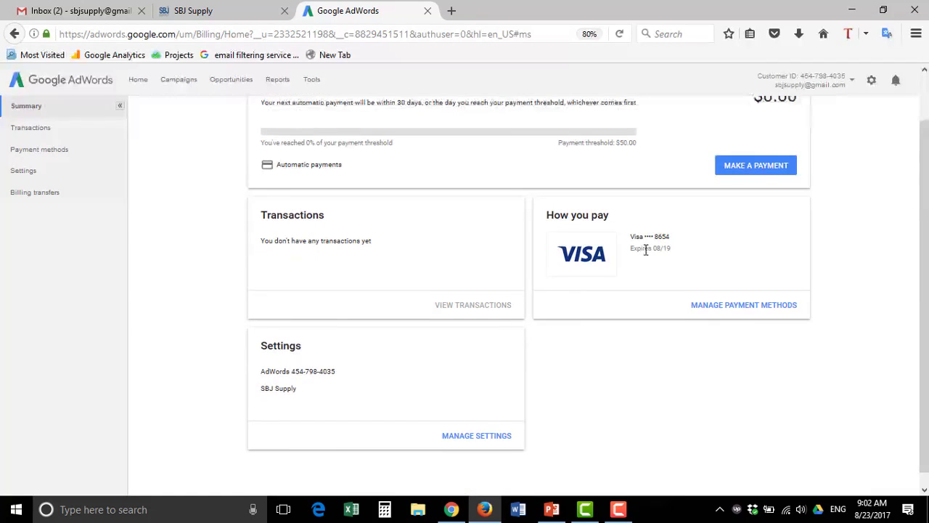
{"action": "scroll", "coordinate": [605, 150], "scroll_direction": "up", "scroll_amount": 1}
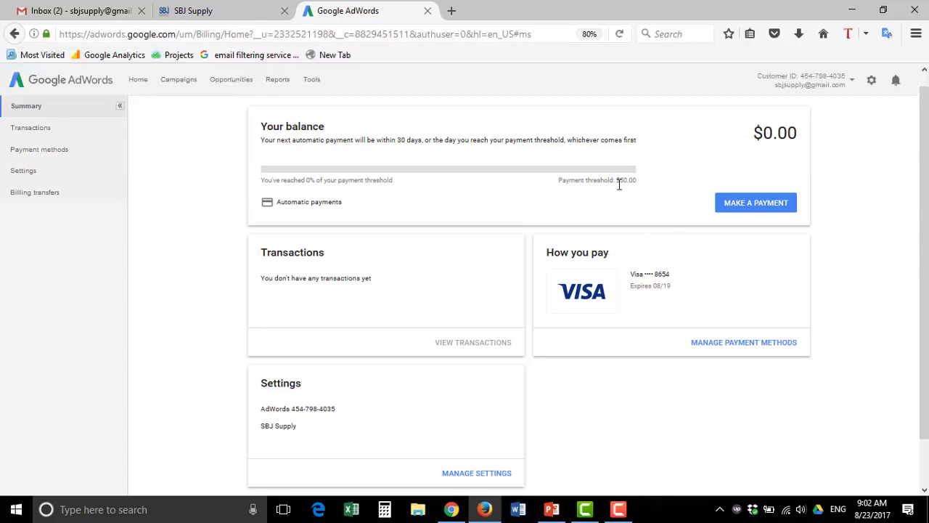
{"action": "scroll", "coordinate": [628, 179], "scroll_direction": "down", "scroll_amount": 1}
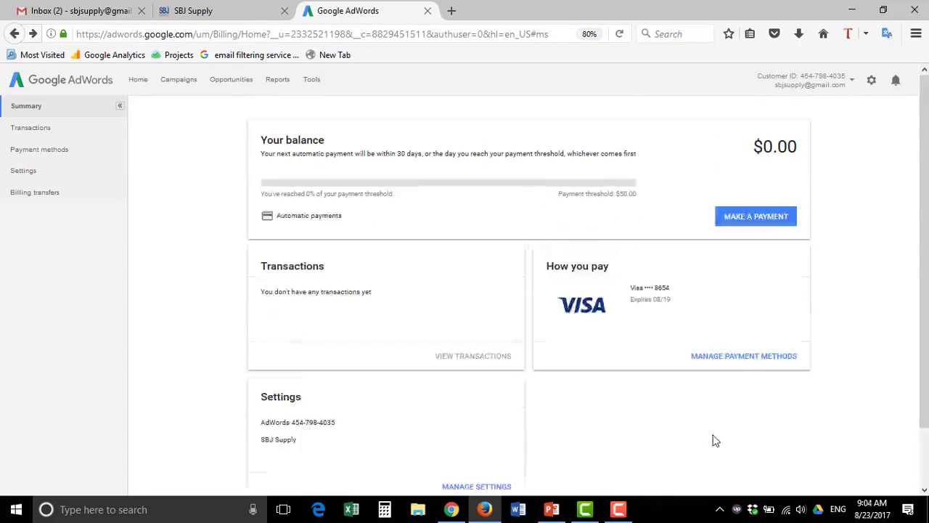
{"action": "scroll", "coordinate": [708, 377], "scroll_direction": "down", "scroll_amount": 1}
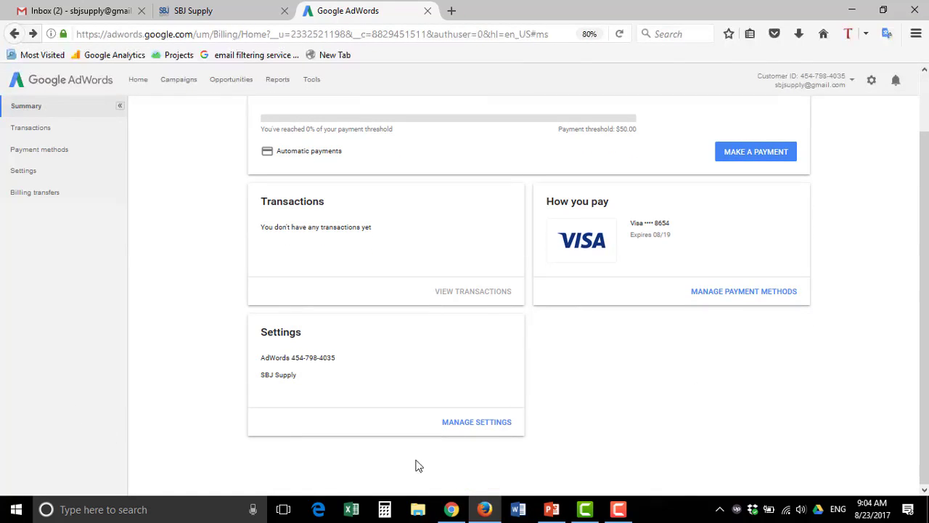
Open the billing settings and go to the page for managing promotional codes.
{"action": "left_click", "coordinate": [490, 430]}
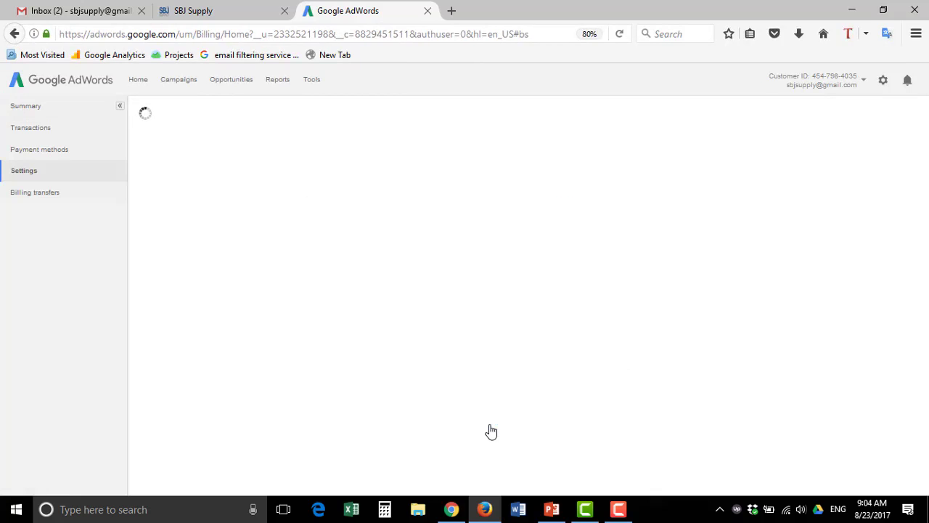
{"action": "scroll", "coordinate": [491, 431], "scroll_direction": "down", "scroll_amount": 5}
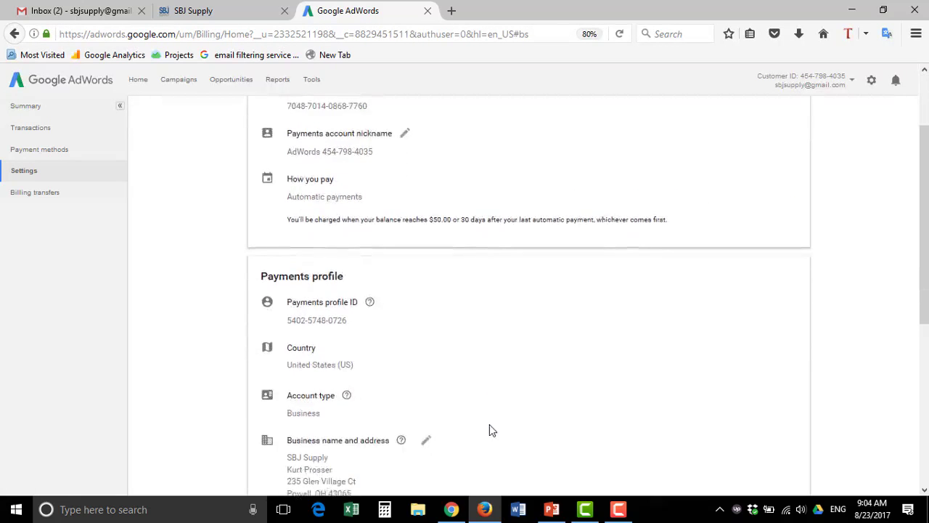
{"action": "scroll", "coordinate": [487, 429], "scroll_direction": "down", "scroll_amount": 1}
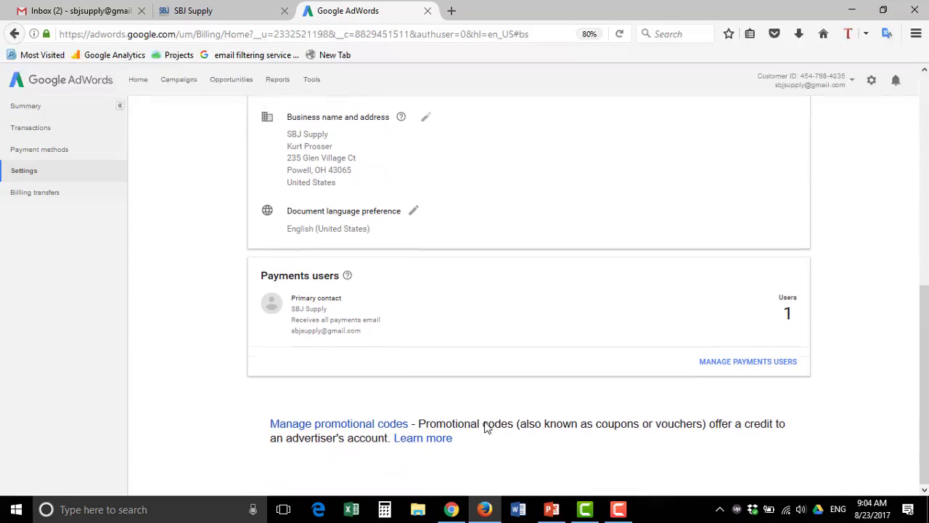
{"action": "left_click", "coordinate": [366, 424]}
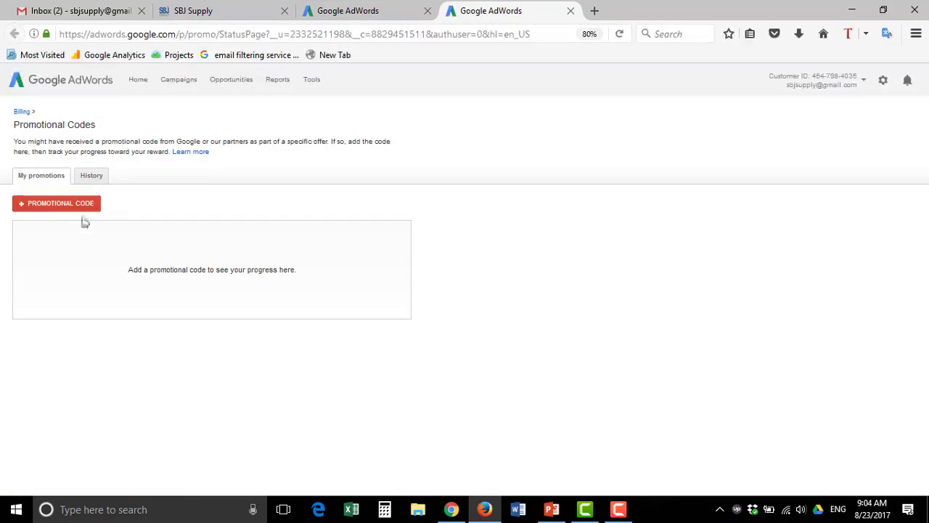
Bring up the form for adding a promotional code, cancel it and close the promotional codes page.
{"action": "left_click", "coordinate": [53, 204]}
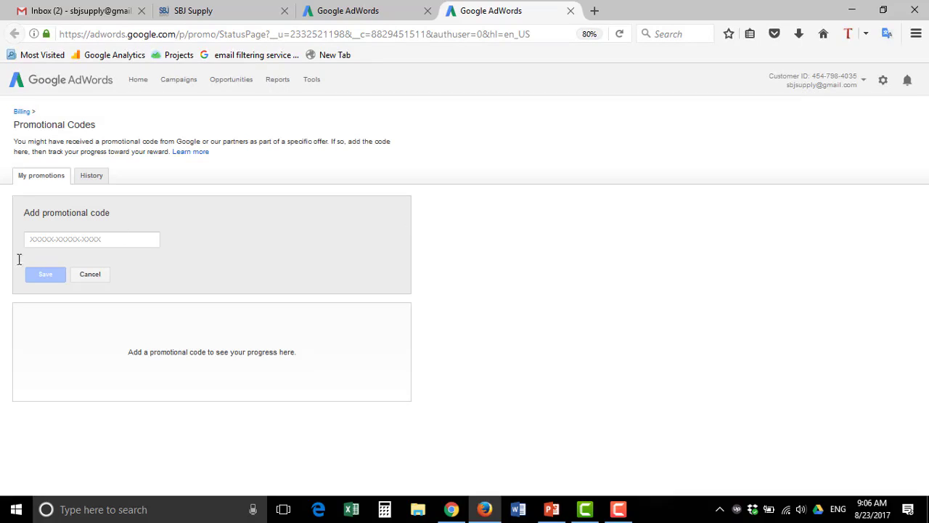
{"action": "left_click", "coordinate": [78, 237]}
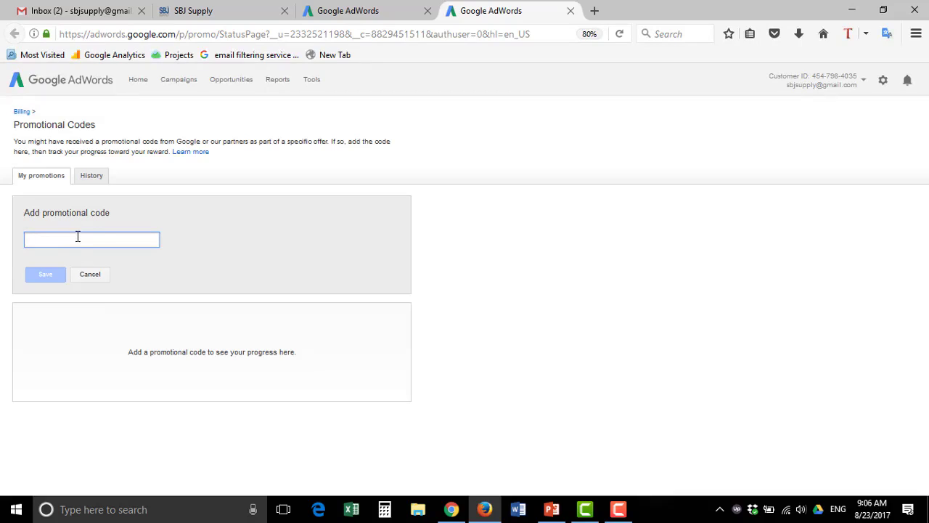
{"action": "left_click", "coordinate": [81, 277]}
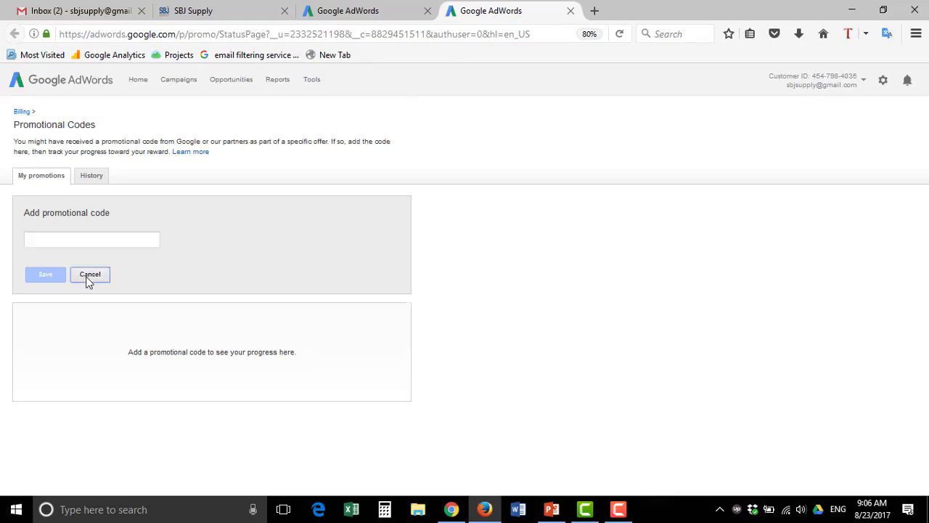
{"action": "left_click", "coordinate": [571, 10]}
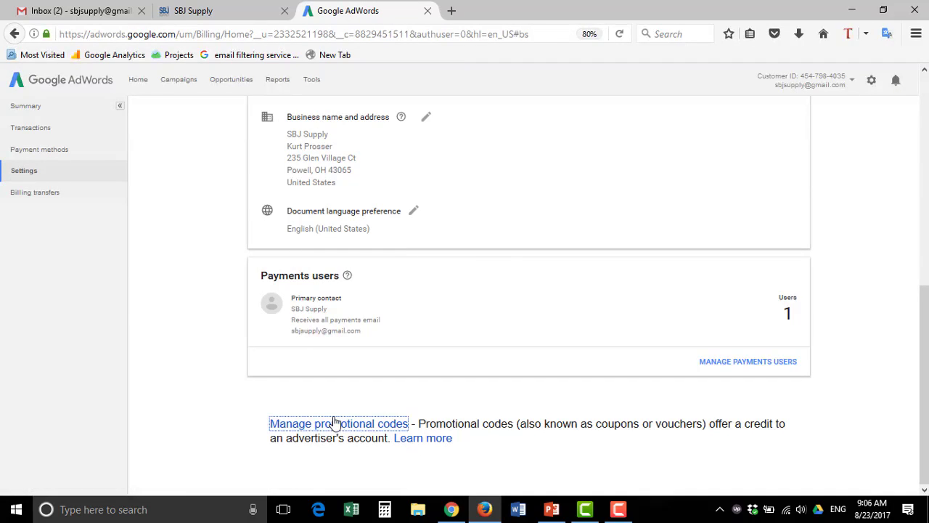
Enable Destination URL Auto-tagging in the account preferences and save the change.
{"action": "scroll", "coordinate": [50, 152], "scroll_direction": "up", "scroll_amount": 10}
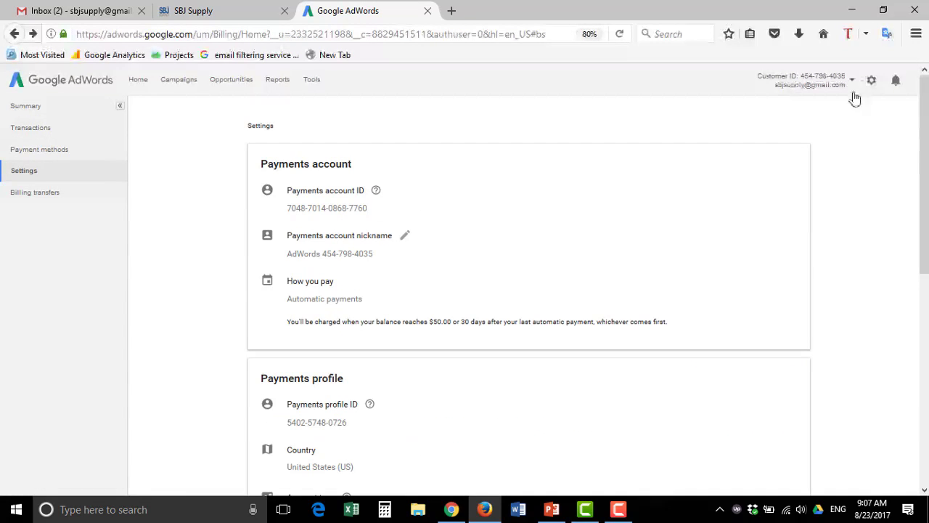
{"action": "left_click", "coordinate": [872, 81]}
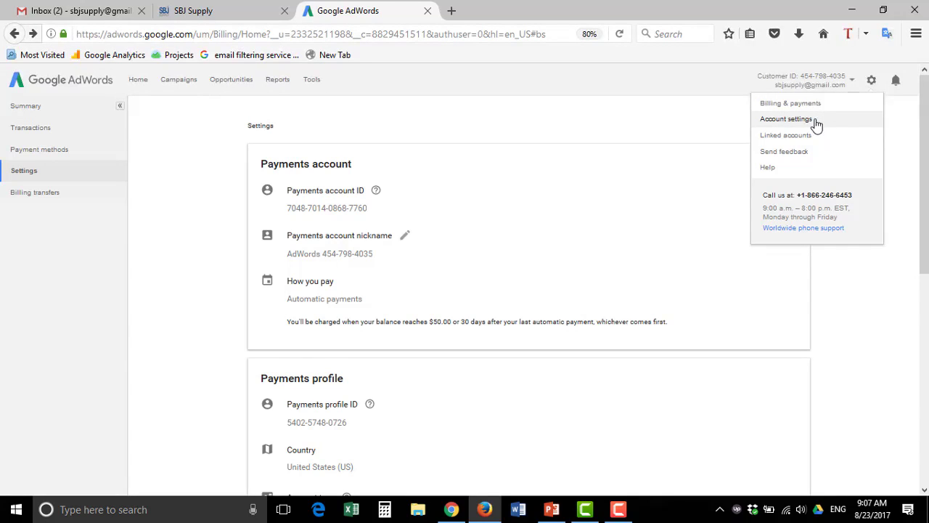
{"action": "left_click", "coordinate": [786, 119]}
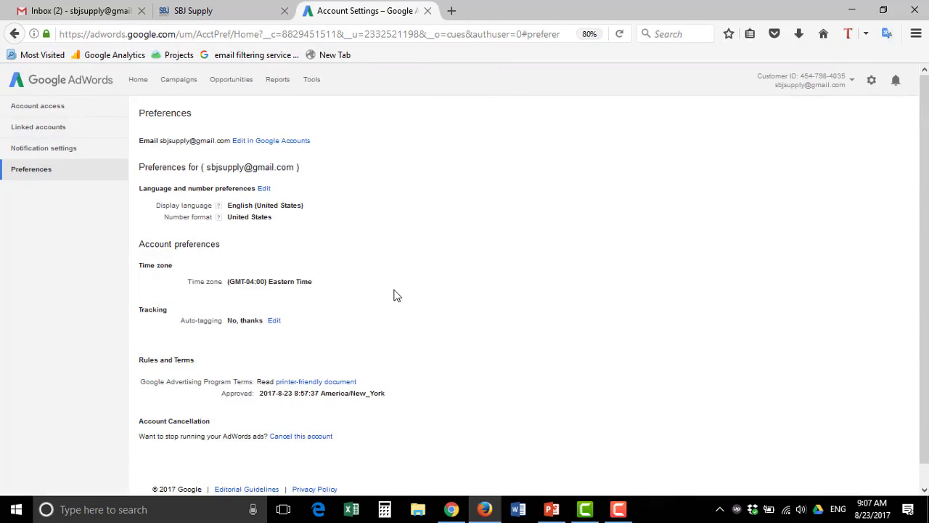
{"action": "left_click", "coordinate": [273, 322]}
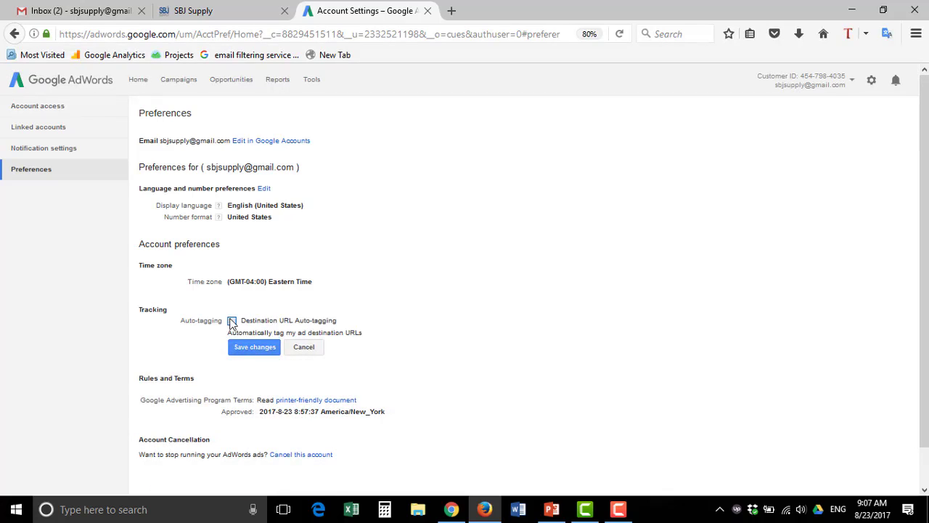
{"action": "left_click", "coordinate": [232, 321]}
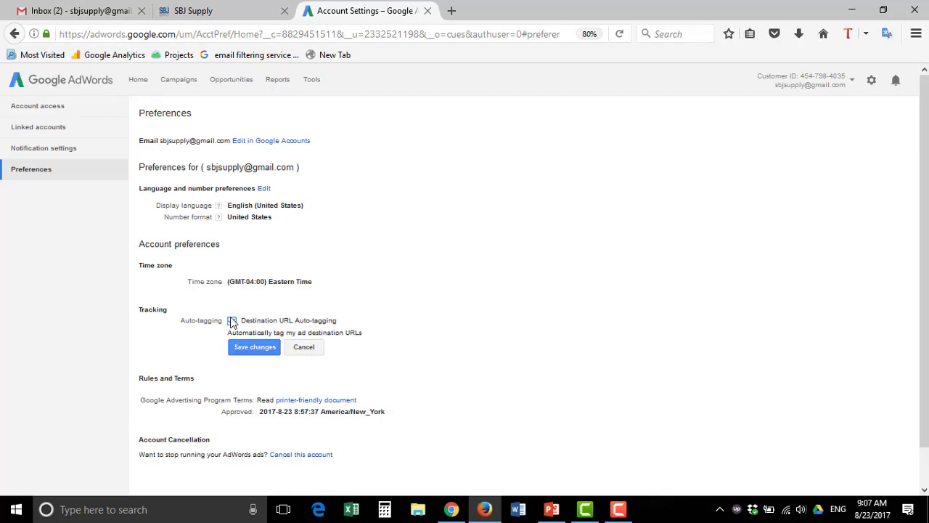
{"action": "left_click", "coordinate": [249, 349]}
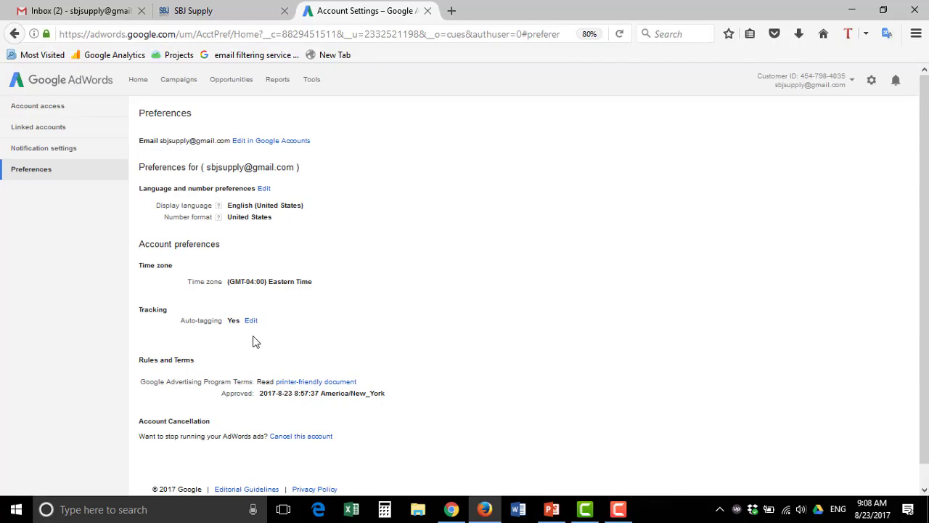
Check the account's notification settings and open the overview of linked accounts.
{"action": "left_click", "coordinate": [75, 148]}
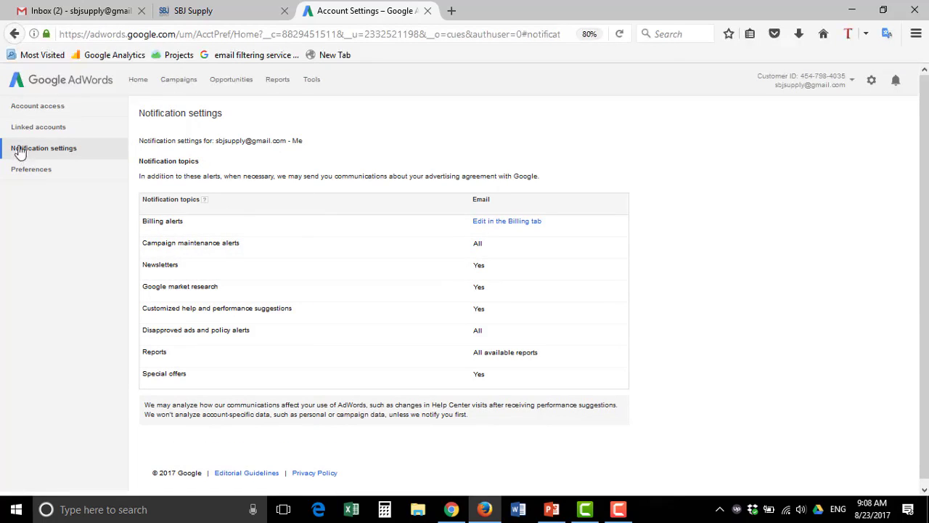
{"action": "left_click", "coordinate": [34, 129]}
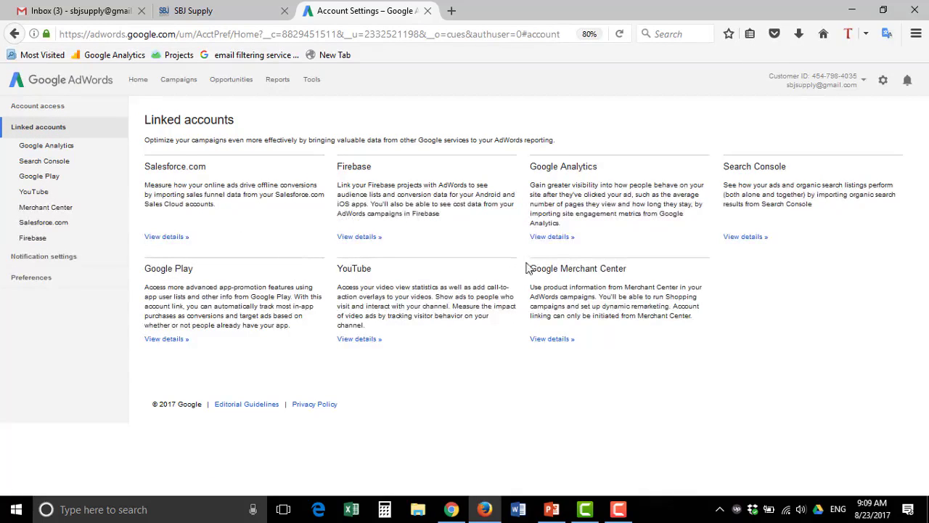
Edit the Google Analytics link for the SBJ Supply property, keep Import site metrics selected and save.
{"action": "left_click", "coordinate": [544, 240]}
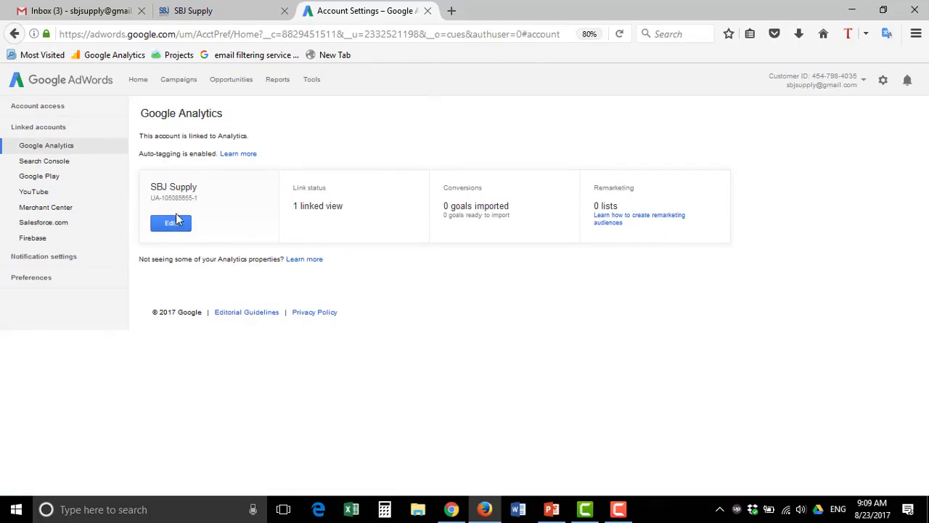
{"action": "left_click", "coordinate": [175, 227]}
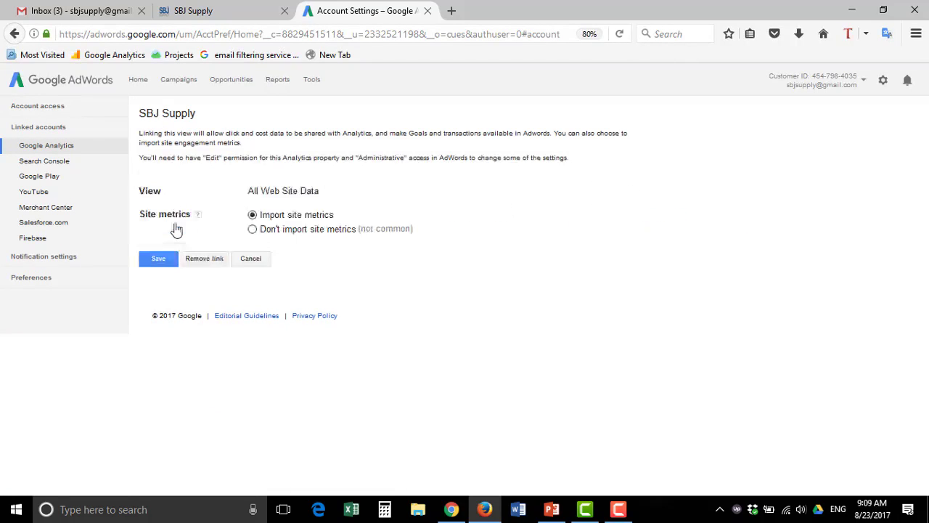
{"action": "left_click", "coordinate": [252, 231]}
{"action": "left_click", "coordinate": [253, 216]}
{"action": "left_click", "coordinate": [153, 268]}
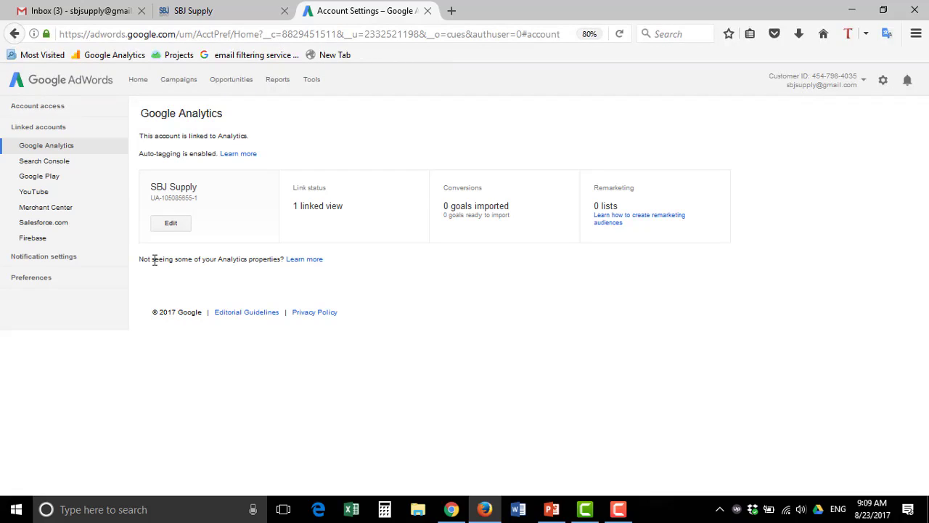
Check the Merchant Center link details and return to the overview of linked accounts.
{"action": "left_click", "coordinate": [52, 210]}
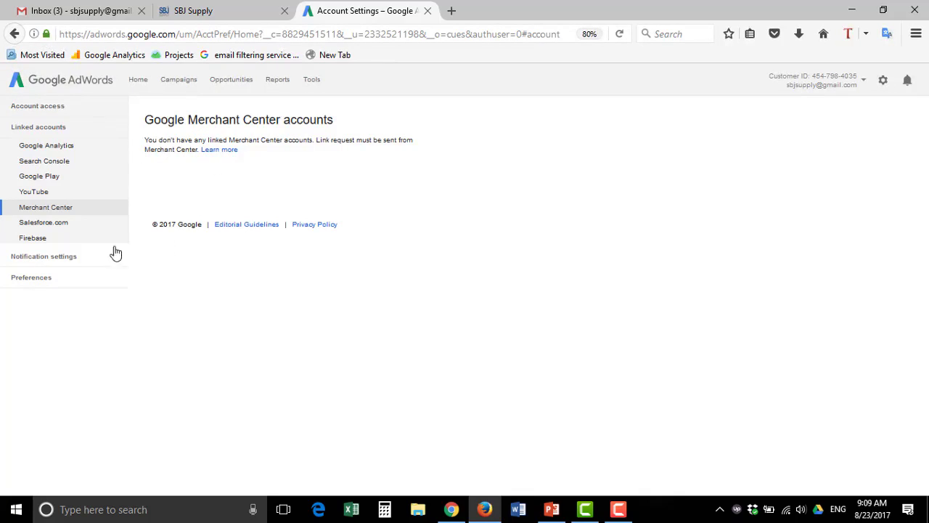
{"action": "left_click", "coordinate": [64, 257]}
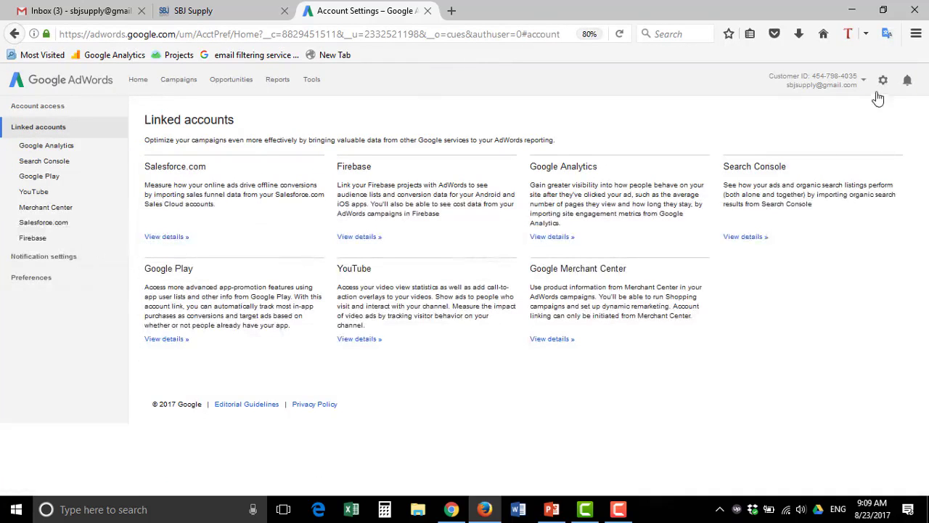
{"action": "left_click", "coordinate": [883, 80]}
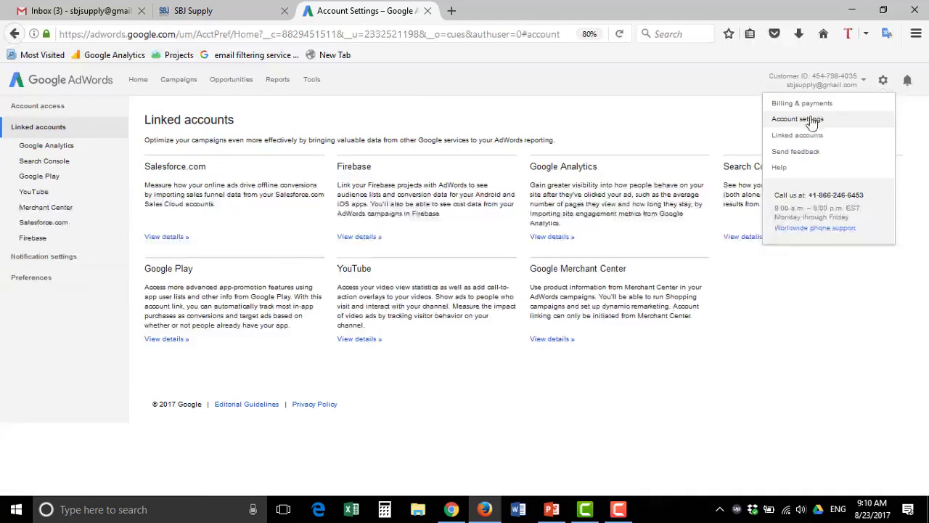
On the account access page, bring up the user invitation form, view the available access levels and cancel the invitation.
{"action": "left_click", "coordinate": [56, 109]}
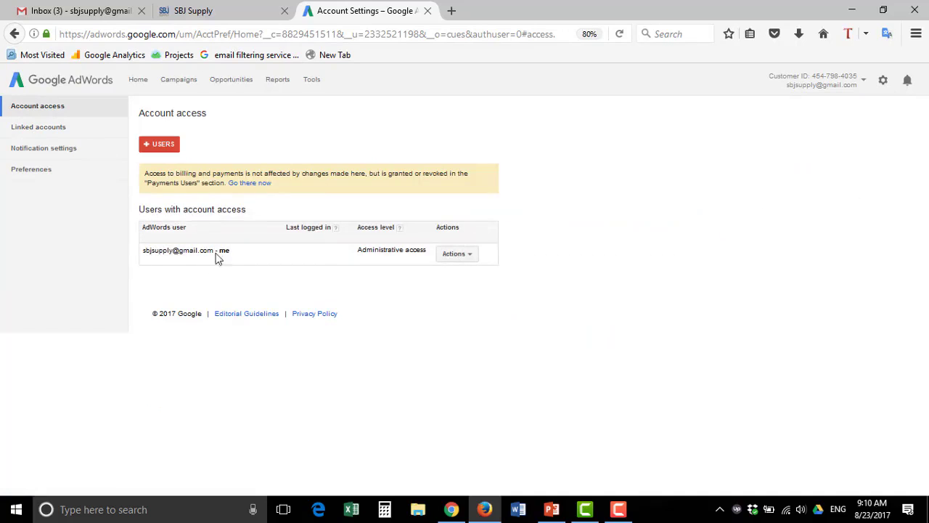
{"action": "left_click", "coordinate": [160, 143]}
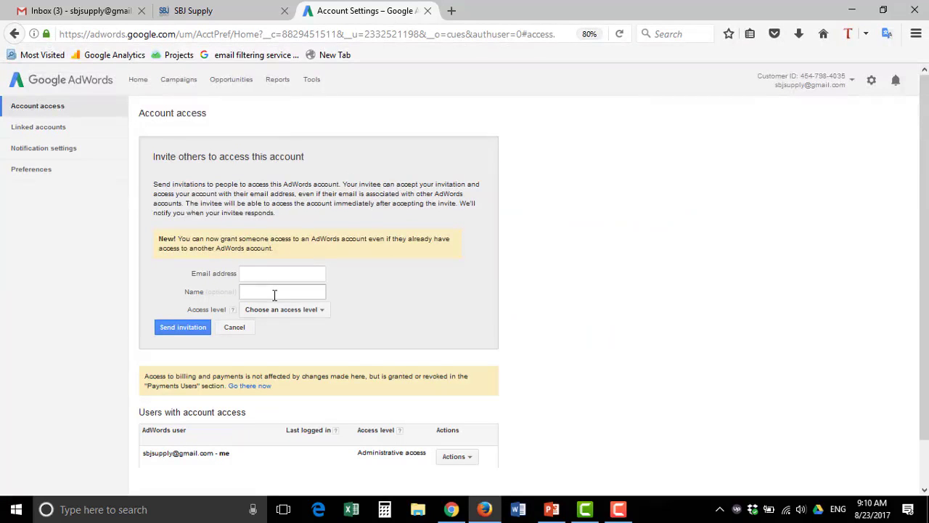
{"action": "left_click", "coordinate": [229, 273]}
{"action": "left_click", "coordinate": [291, 312]}
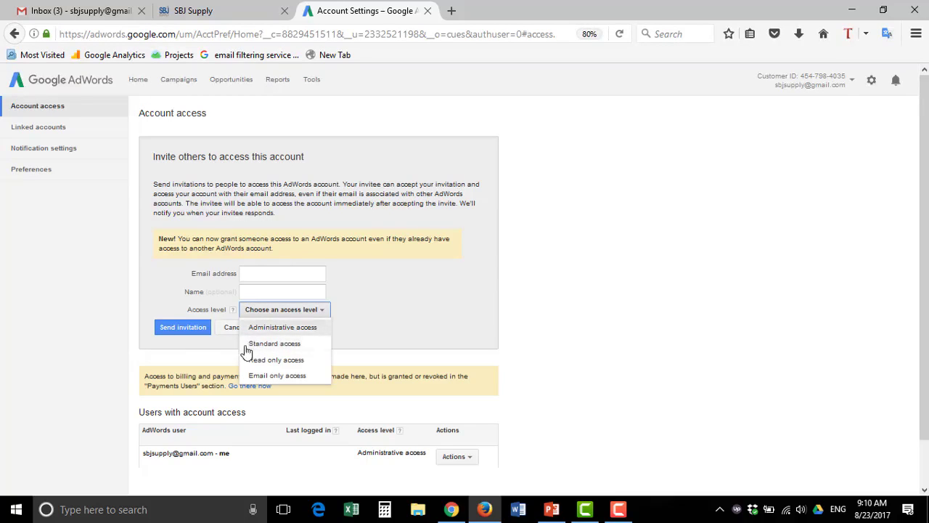
{"action": "left_click", "coordinate": [232, 327]}
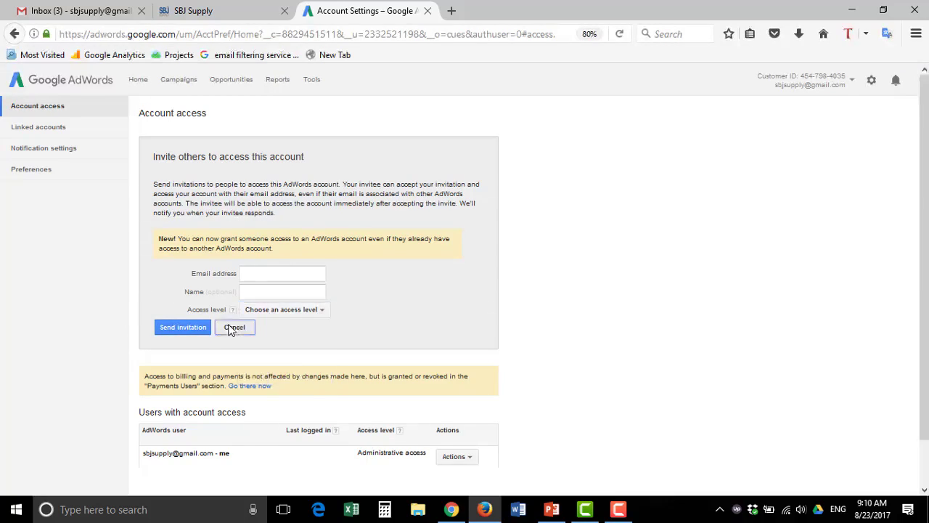
{"action": "left_click", "coordinate": [232, 327]}
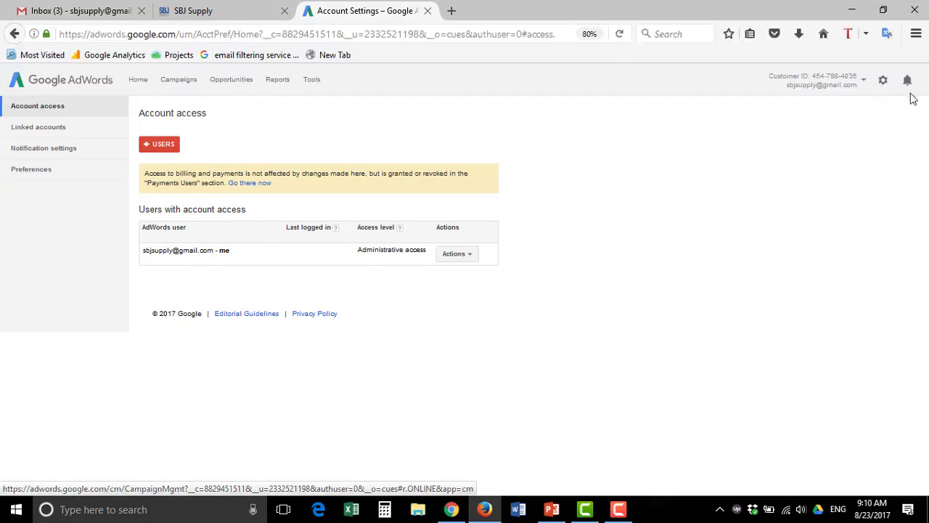
Leave the account settings and open the campaign management page.
{"action": "left_click", "coordinate": [883, 81]}
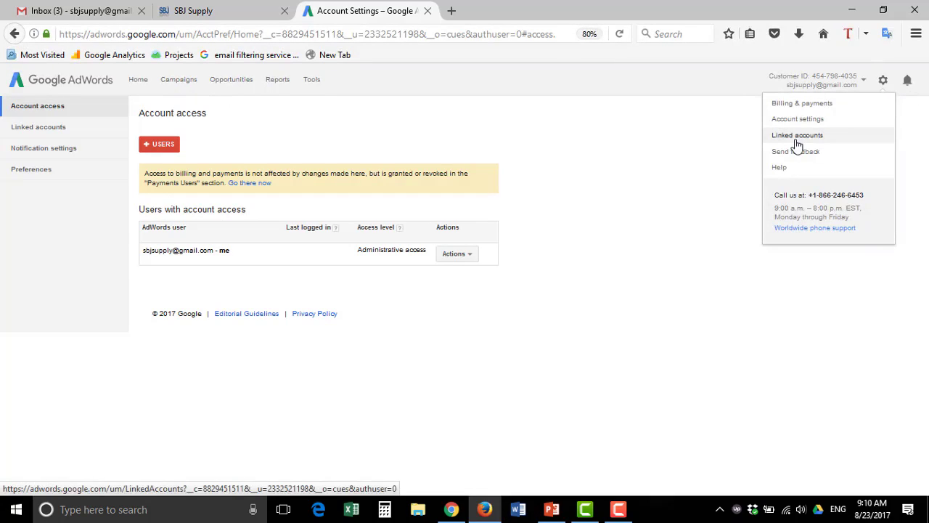
{"action": "left_click", "coordinate": [180, 81]}
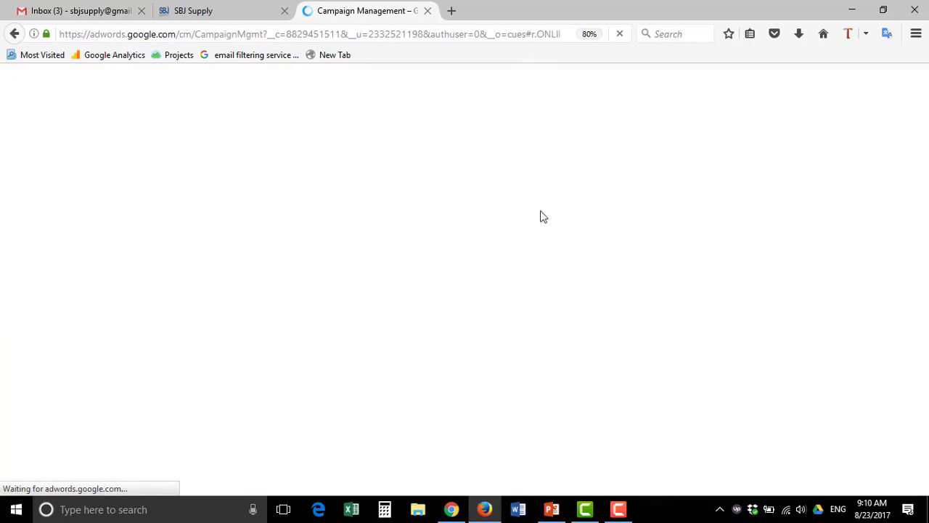